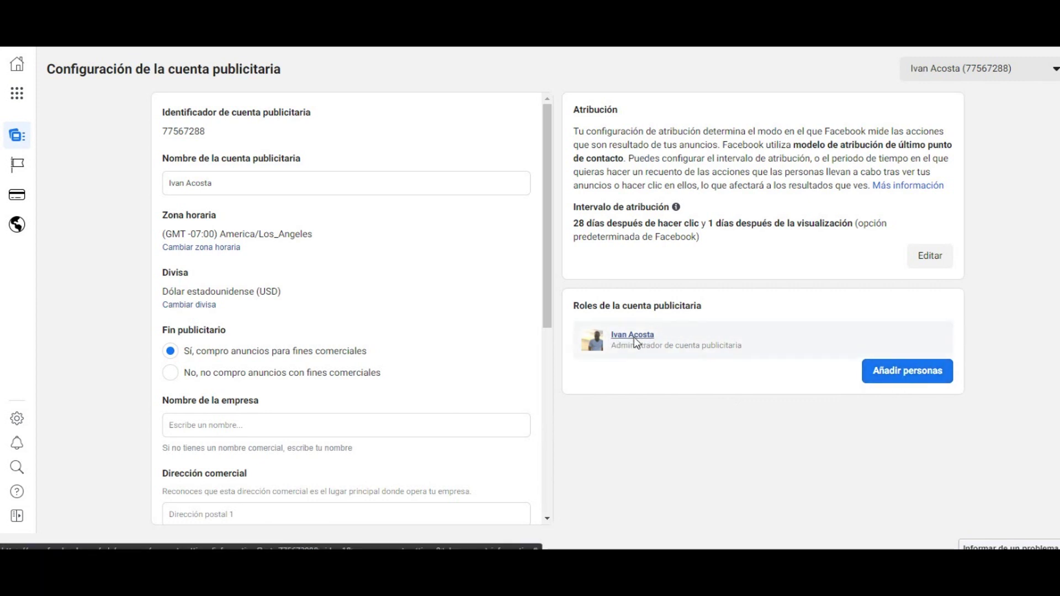
Start adding a person to the ad account and enter the friend's name.
{"action": "left_click", "coordinate": [903, 376]}
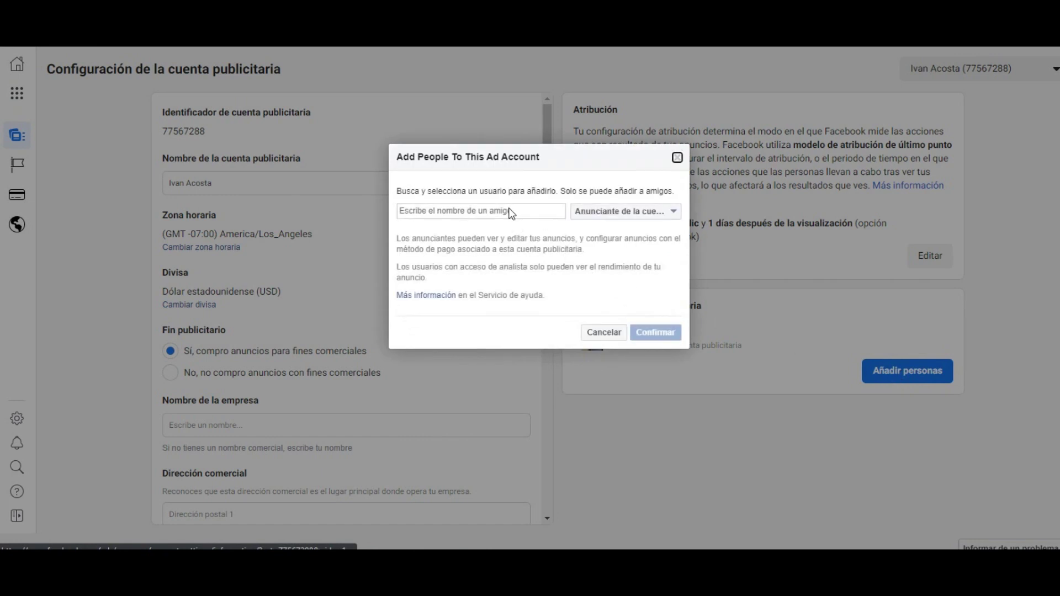
{"action": "left_click", "coordinate": [502, 209]}
{"action": "left_click", "coordinate": [448, 236]}
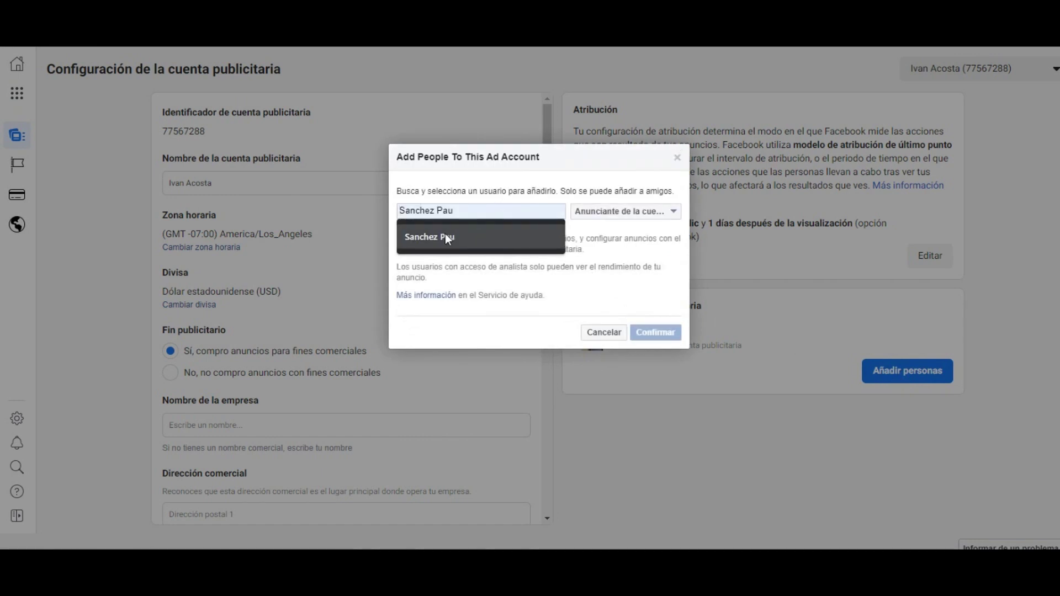
{"action": "left_click", "coordinate": [634, 217]}
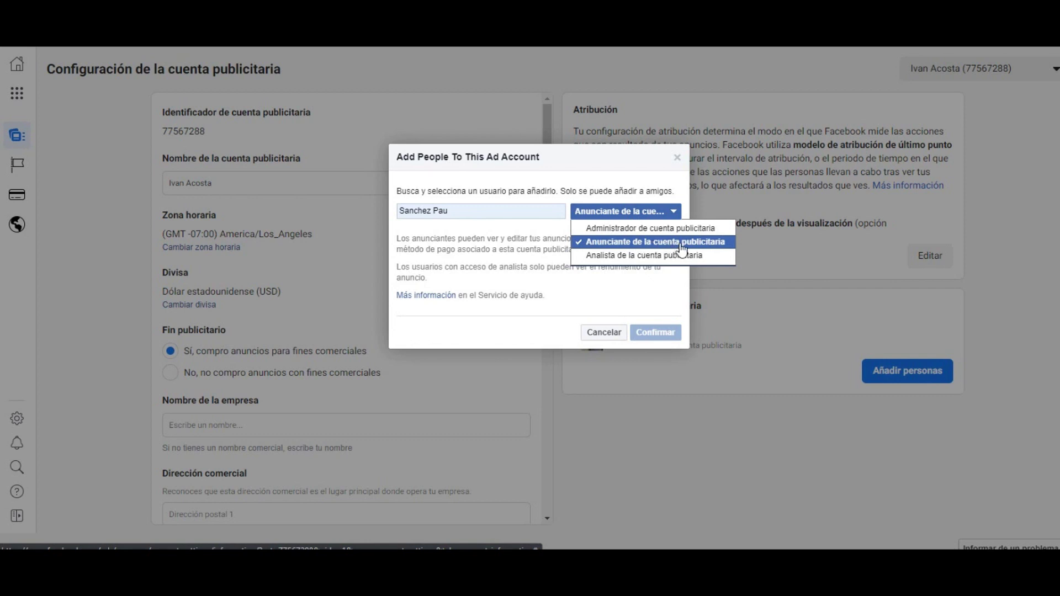
{"action": "left_click", "coordinate": [642, 230]}
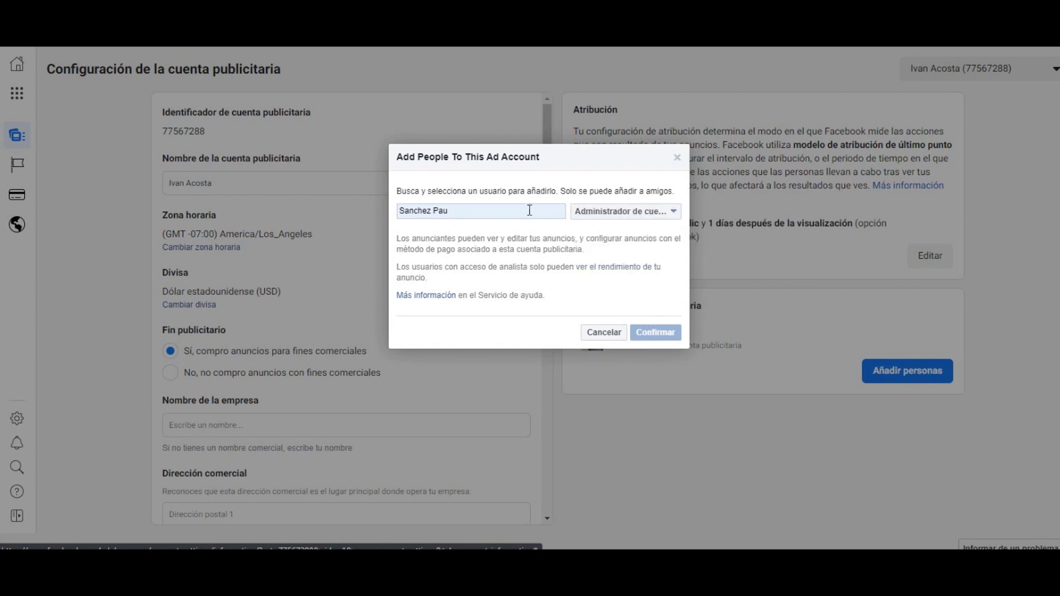
{"action": "left_click", "coordinate": [627, 213]}
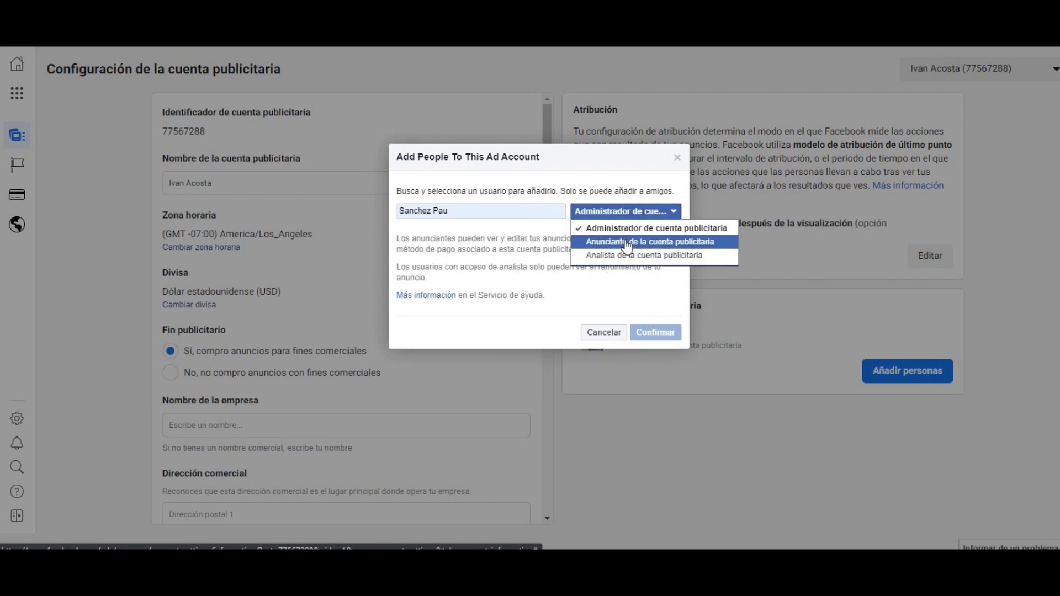
{"action": "left_click", "coordinate": [627, 242]}
Select the matching friend, assign the role Administrador de cuenta publicitaria, and confirm adding them to the ad account.
{"action": "left_click", "coordinate": [500, 212]}
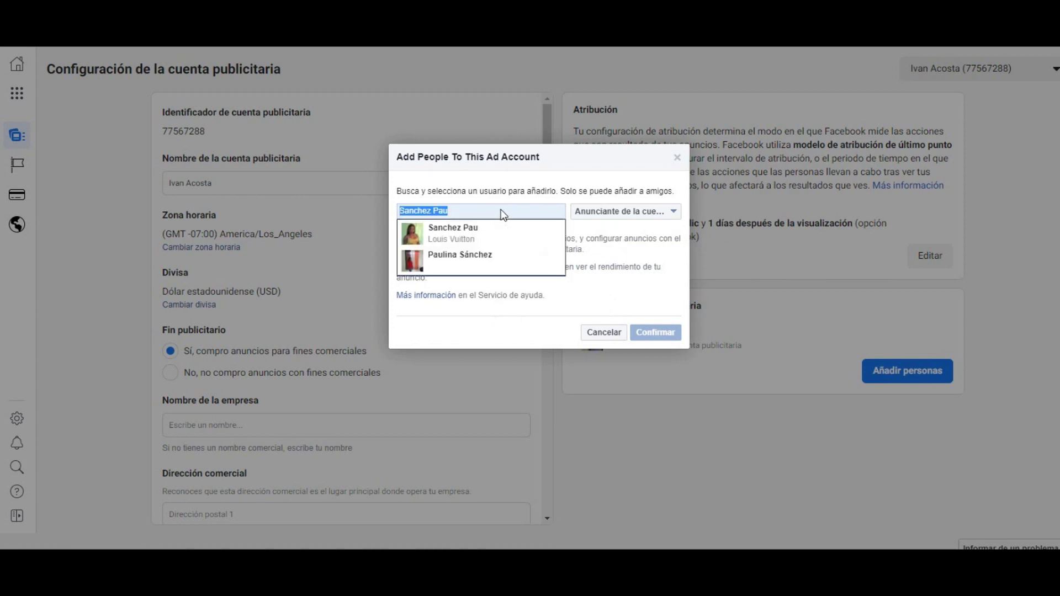
{"action": "left_click", "coordinate": [473, 232]}
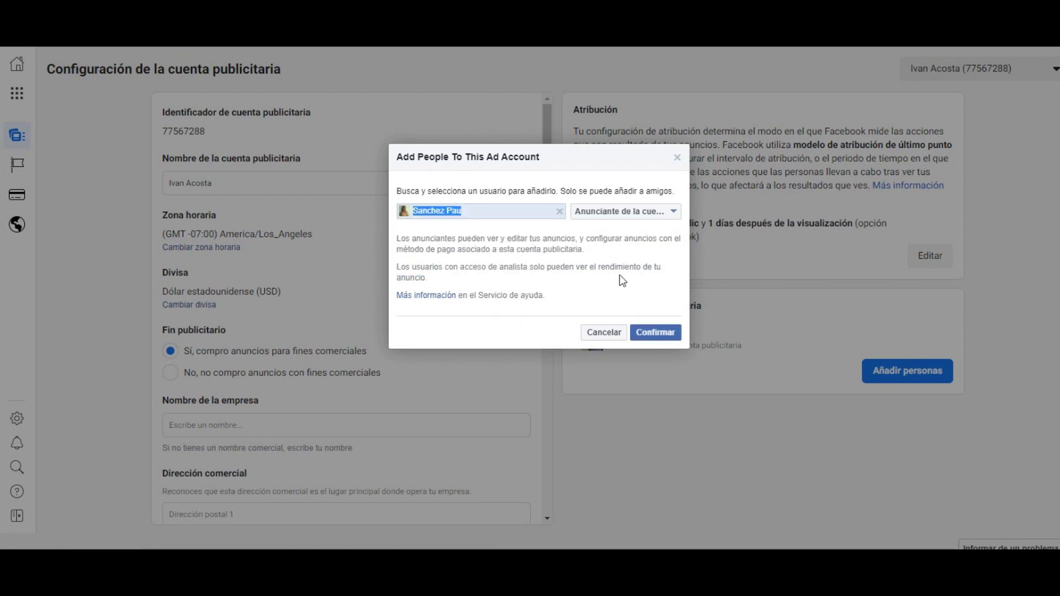
{"action": "left_click", "coordinate": [635, 212]}
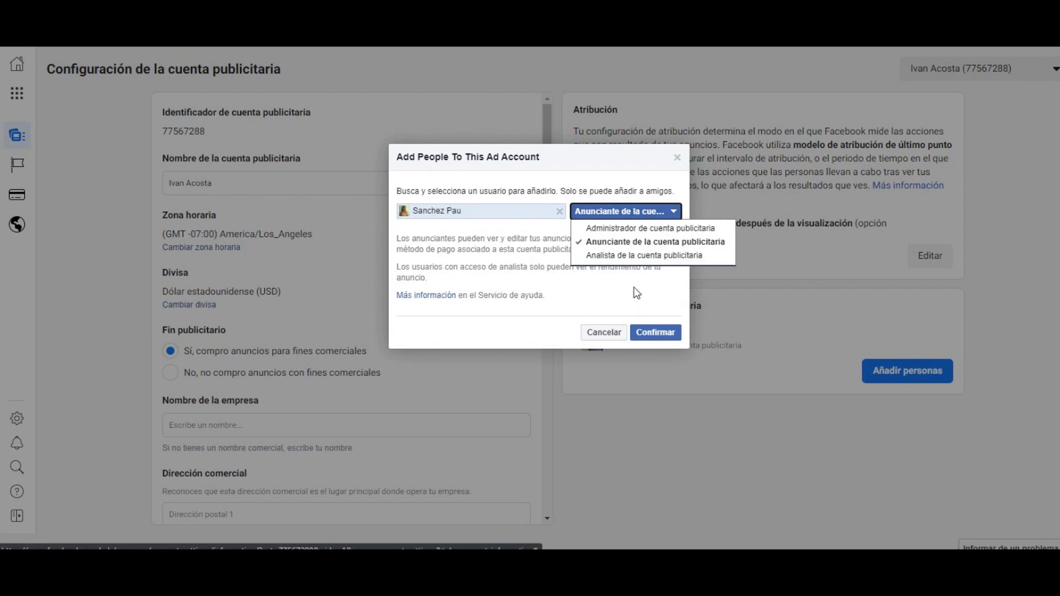
{"action": "left_click", "coordinate": [634, 227]}
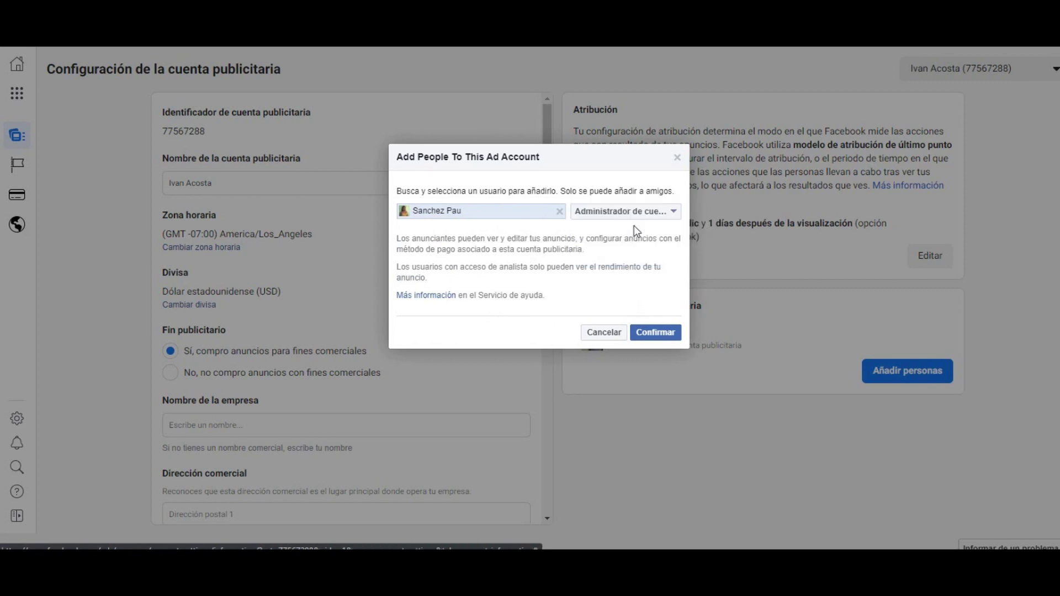
{"action": "left_click", "coordinate": [658, 332]}
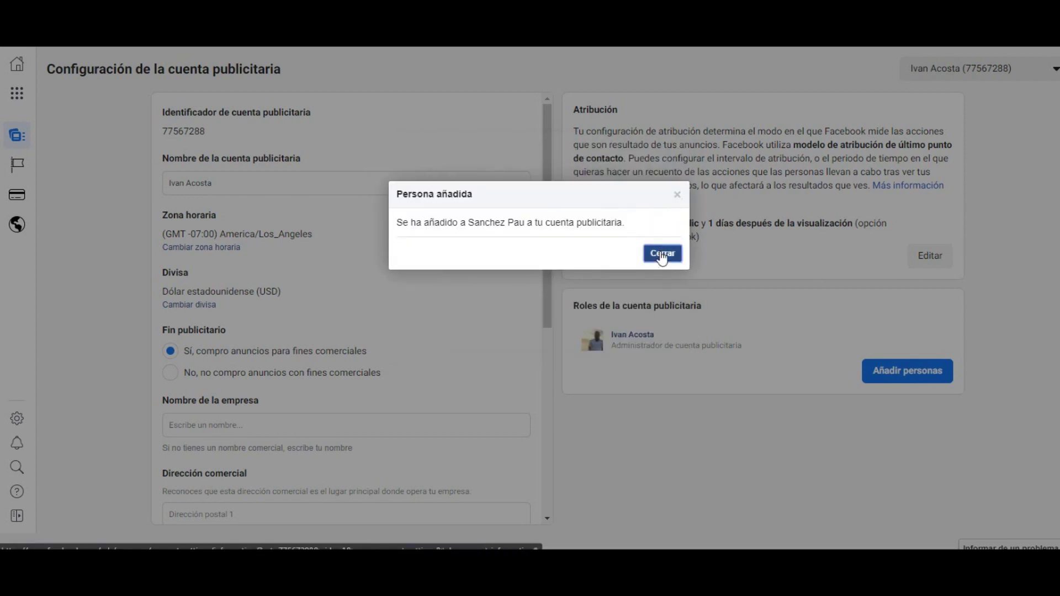
{"action": "left_click", "coordinate": [662, 255]}
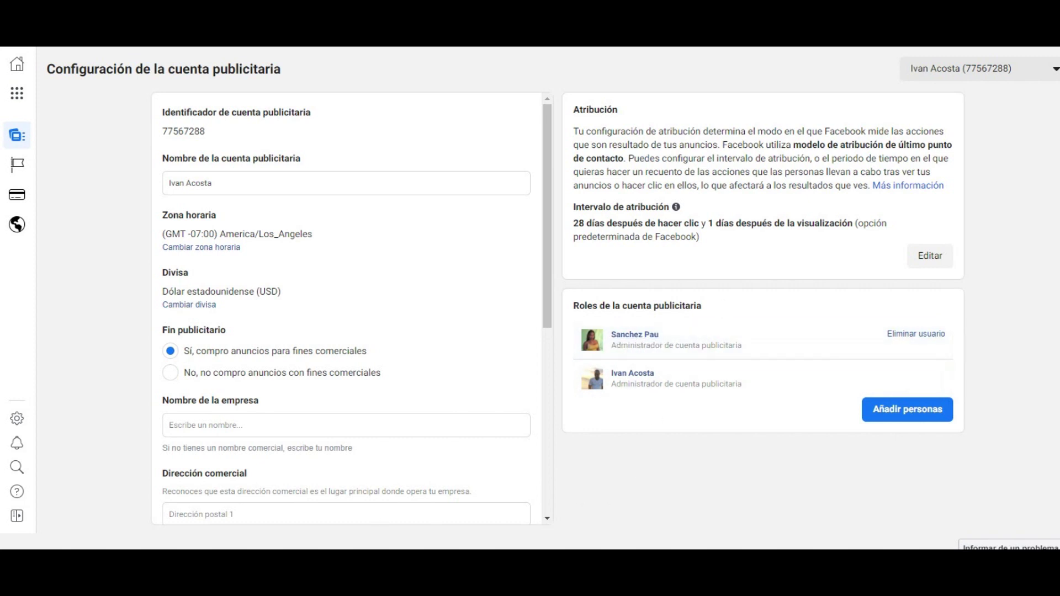
Switch to the other Chrome window with the Facebook feed, reload it, and open the La Batata page.
{"action": "mouse_move", "coordinate": [345, 547]}
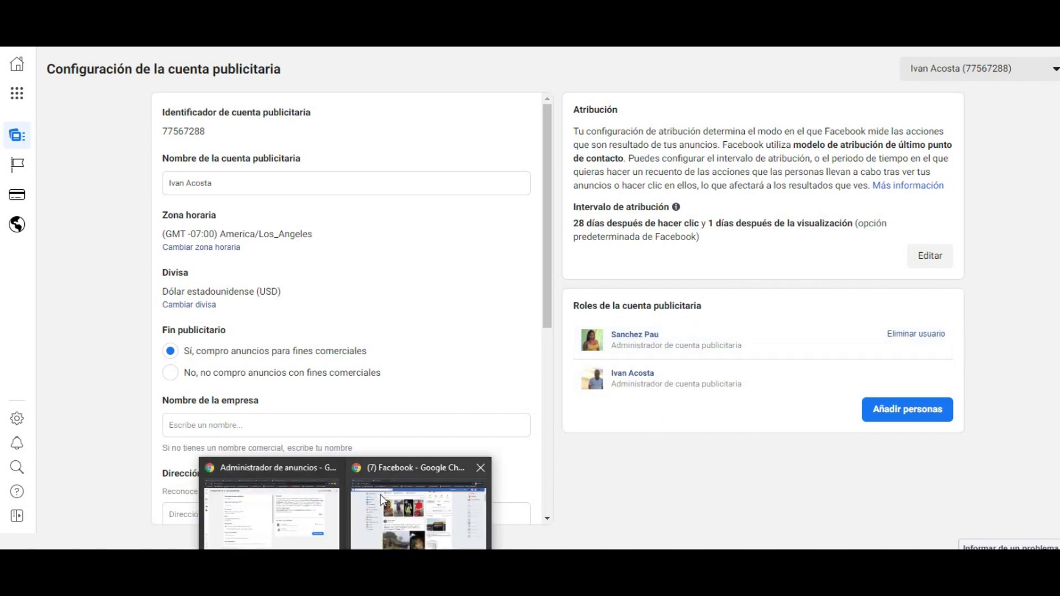
{"action": "mouse_move", "coordinate": [387, 517]}
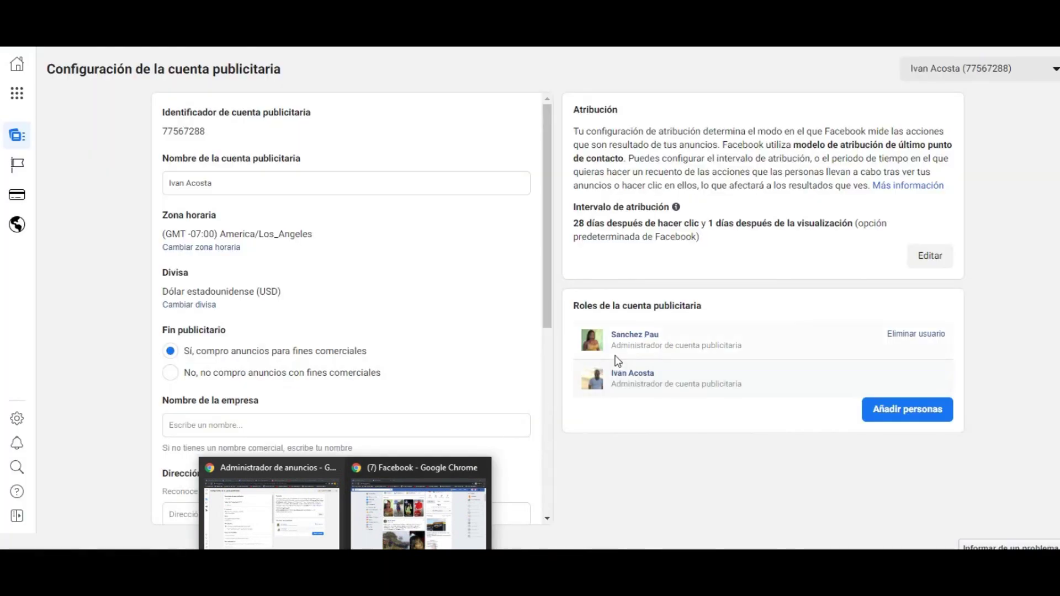
{"action": "left_click", "coordinate": [387, 519]}
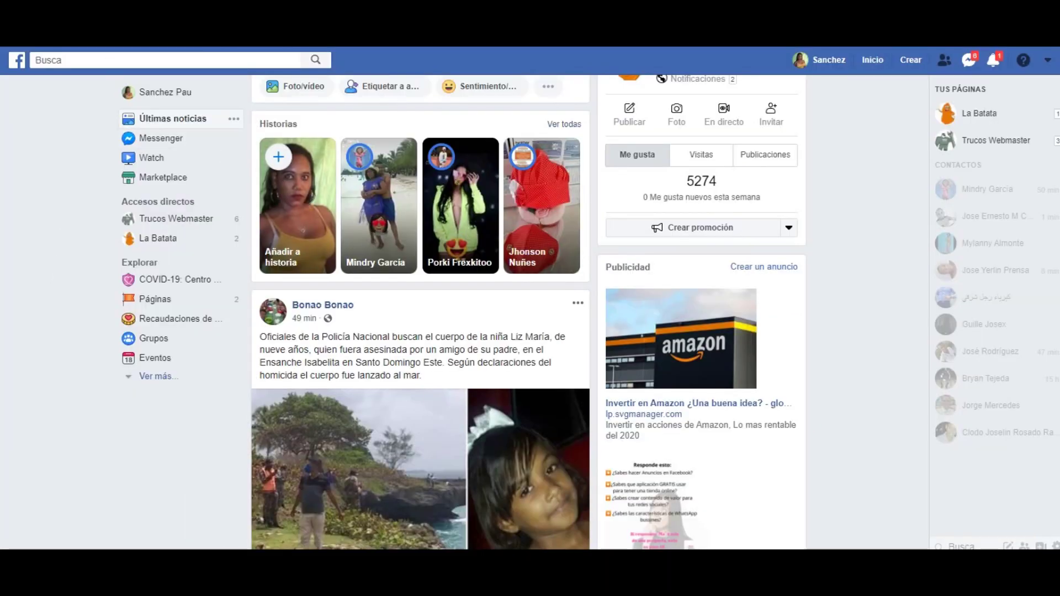
{"action": "key", "text": "F5"}
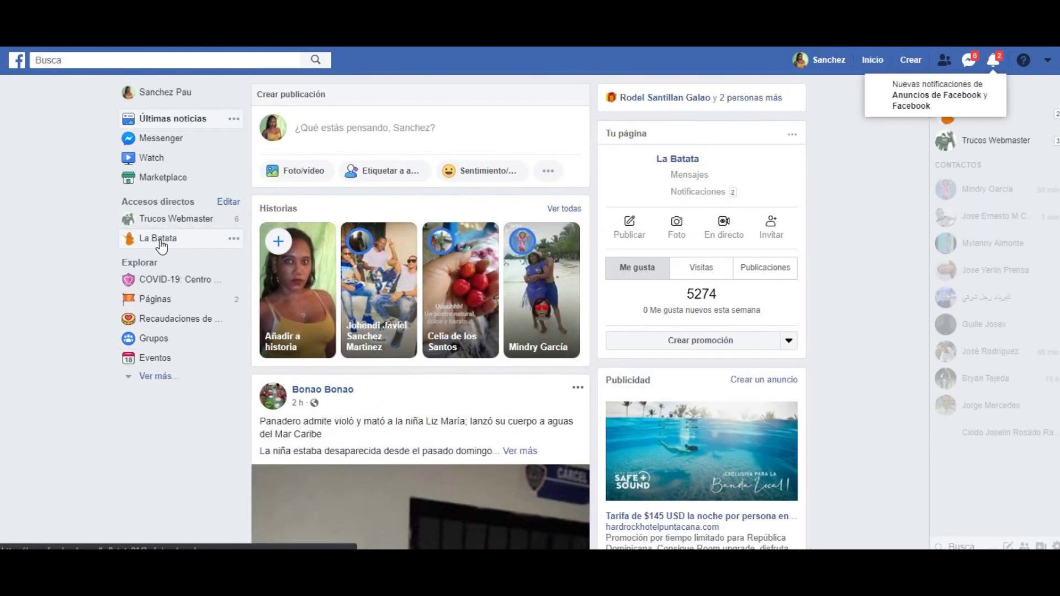
{"action": "left_click", "coordinate": [160, 243]}
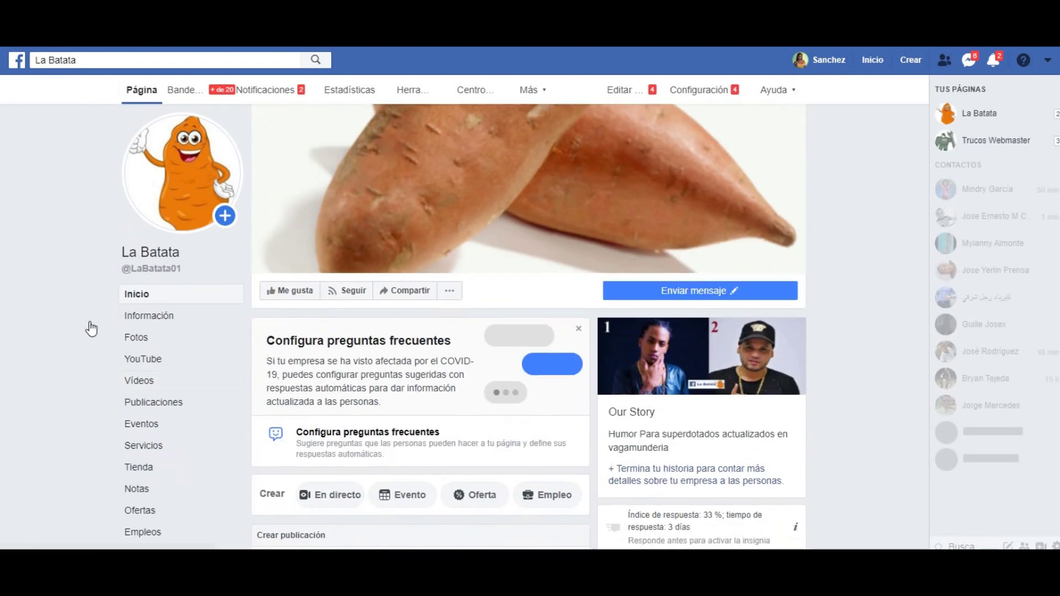
Examine the options offered in the La Batata page's post composer, including its note about scheduling posts.
{"action": "scroll", "coordinate": [91, 329], "scroll_direction": "down", "scroll_amount": 3}
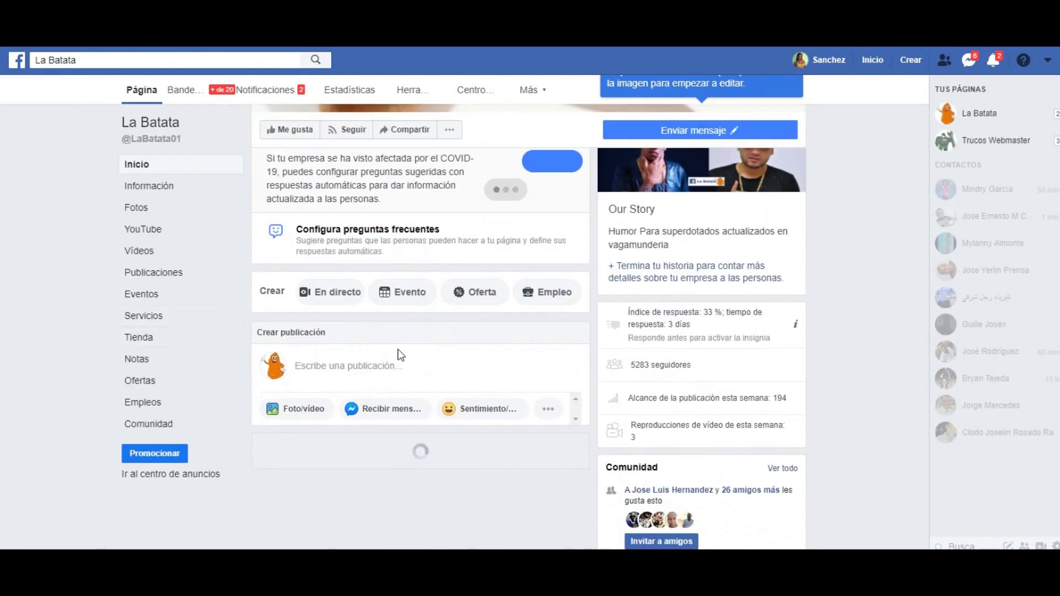
{"action": "scroll", "coordinate": [377, 370], "scroll_direction": "down", "scroll_amount": 3}
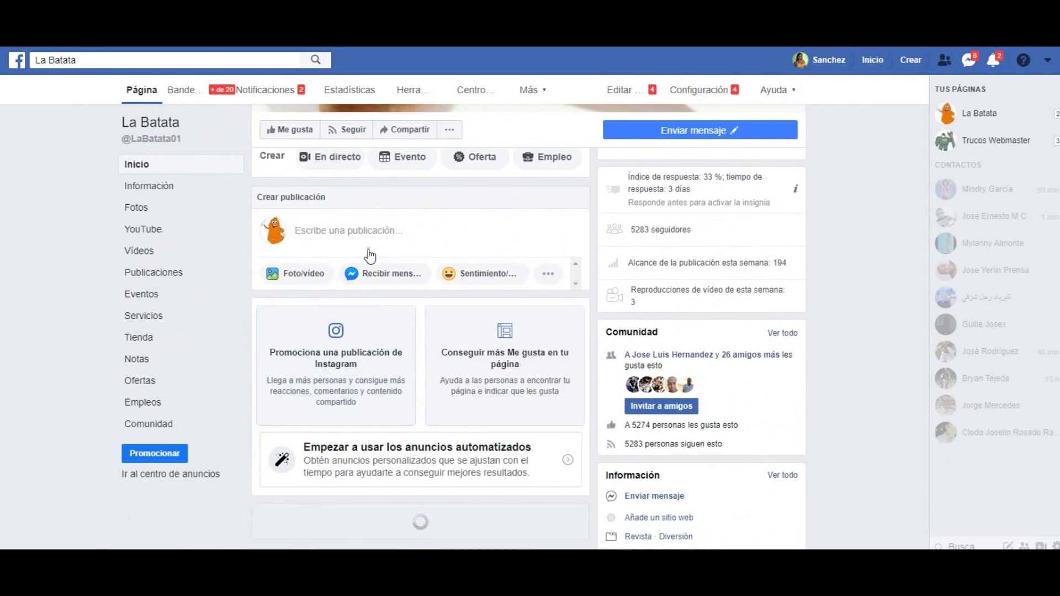
{"action": "left_click", "coordinate": [378, 230]}
{"action": "scroll", "coordinate": [466, 301], "scroll_direction": "down", "scroll_amount": 4}
{"action": "scroll", "coordinate": [404, 289], "scroll_direction": "up", "scroll_amount": 4}
{"action": "left_click", "coordinate": [382, 299]}
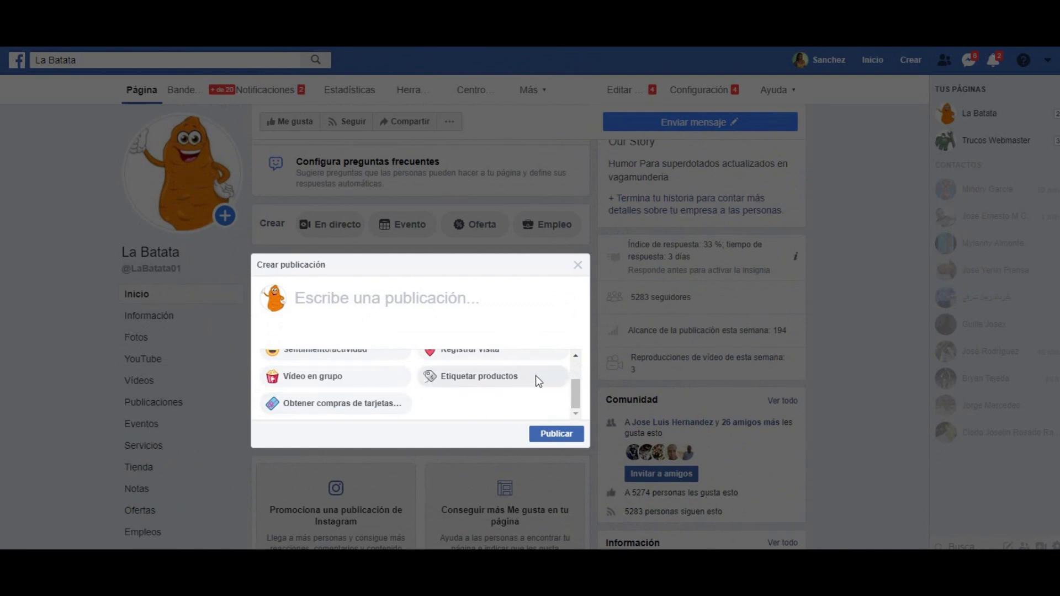
{"action": "scroll", "coordinate": [577, 382], "scroll_direction": "up", "scroll_amount": 2}
{"action": "scroll", "coordinate": [577, 381], "scroll_direction": "down", "scroll_amount": 3}
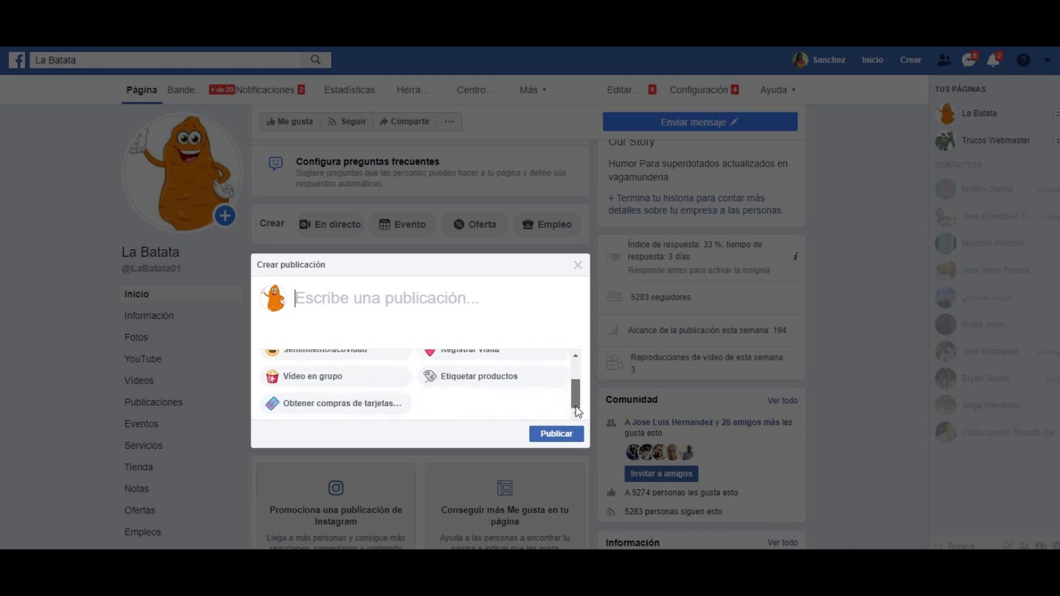
{"action": "left_click", "coordinate": [41, 336]}
{"action": "left_click", "coordinate": [386, 299]}
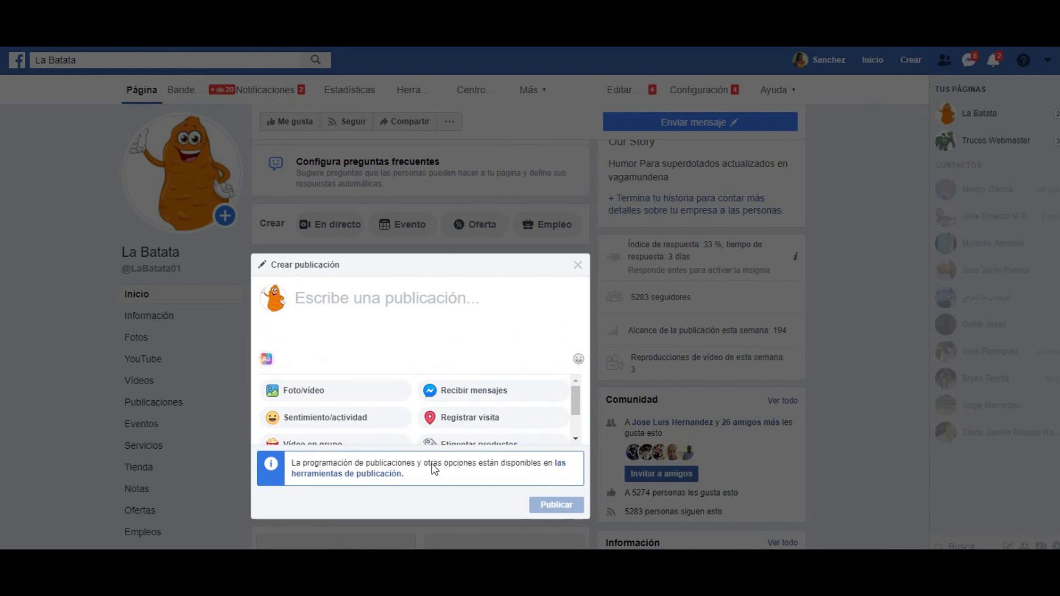
{"action": "scroll", "coordinate": [393, 359], "scroll_direction": "down", "scroll_amount": 3}
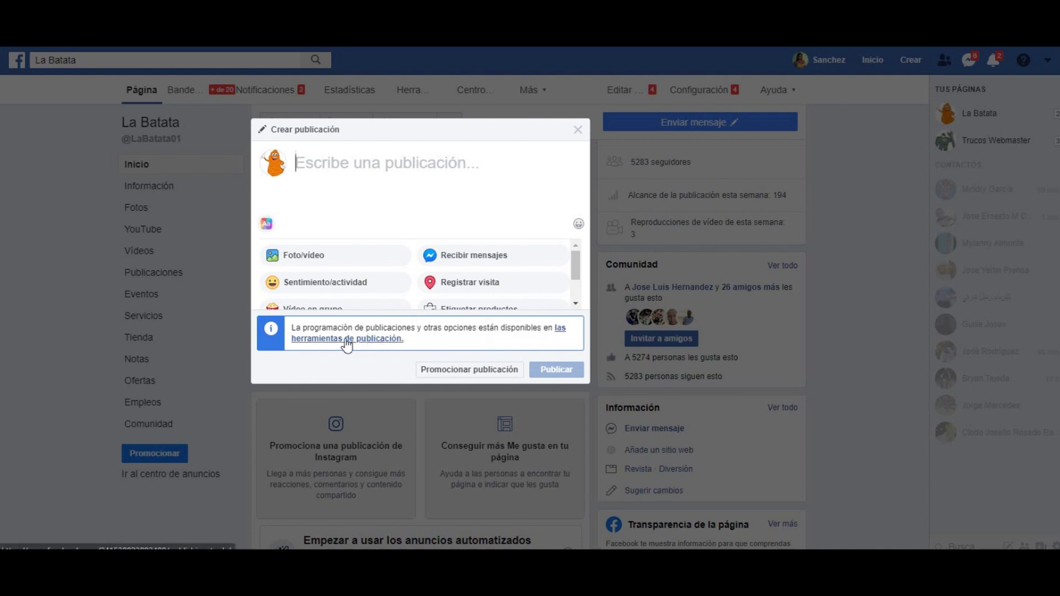
{"action": "left_click", "coordinate": [47, 279]}
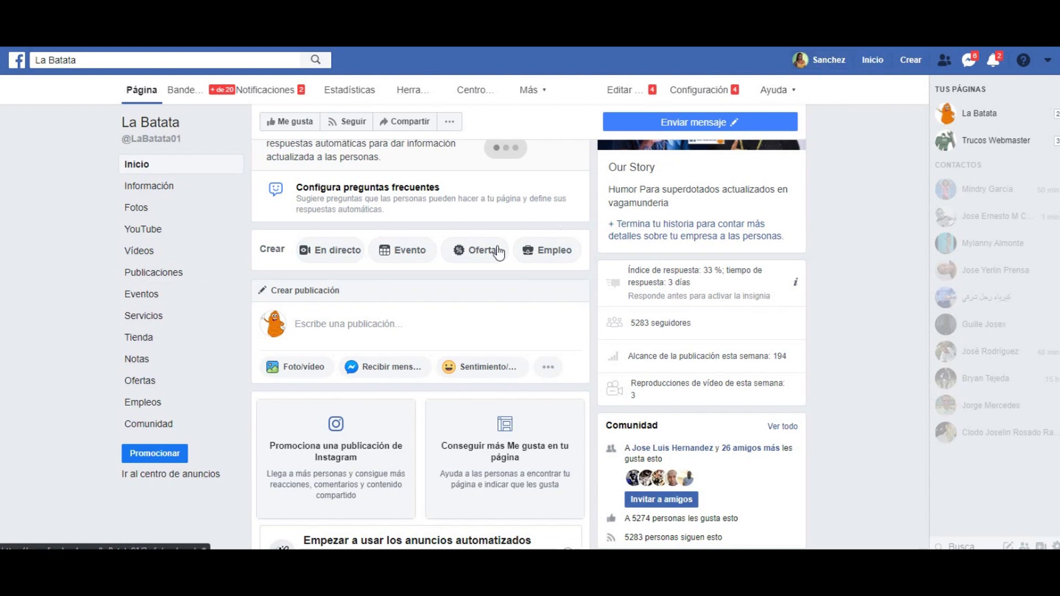
Go to the page's publishing tools from the post composer and open Creator Studio.
{"action": "left_click", "coordinate": [376, 323]}
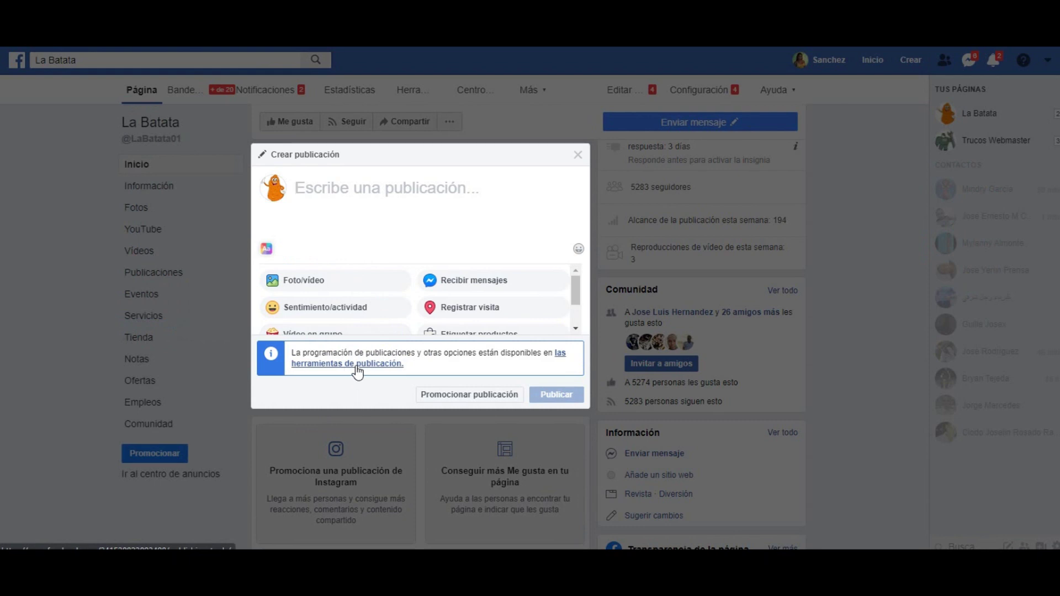
{"action": "left_click", "coordinate": [356, 366]}
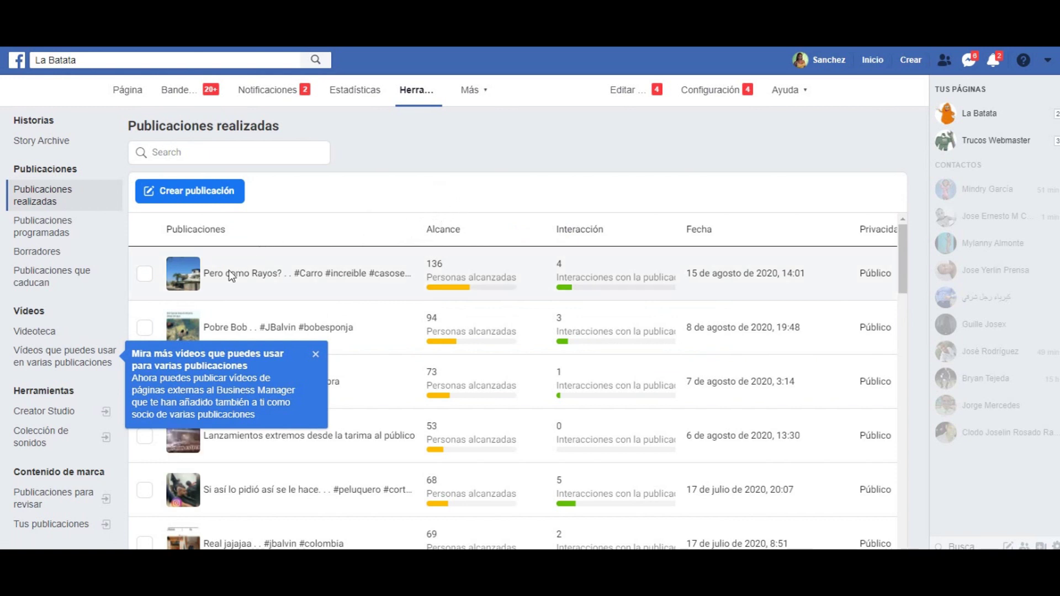
{"action": "scroll", "coordinate": [226, 279], "scroll_direction": "down", "scroll_amount": 1}
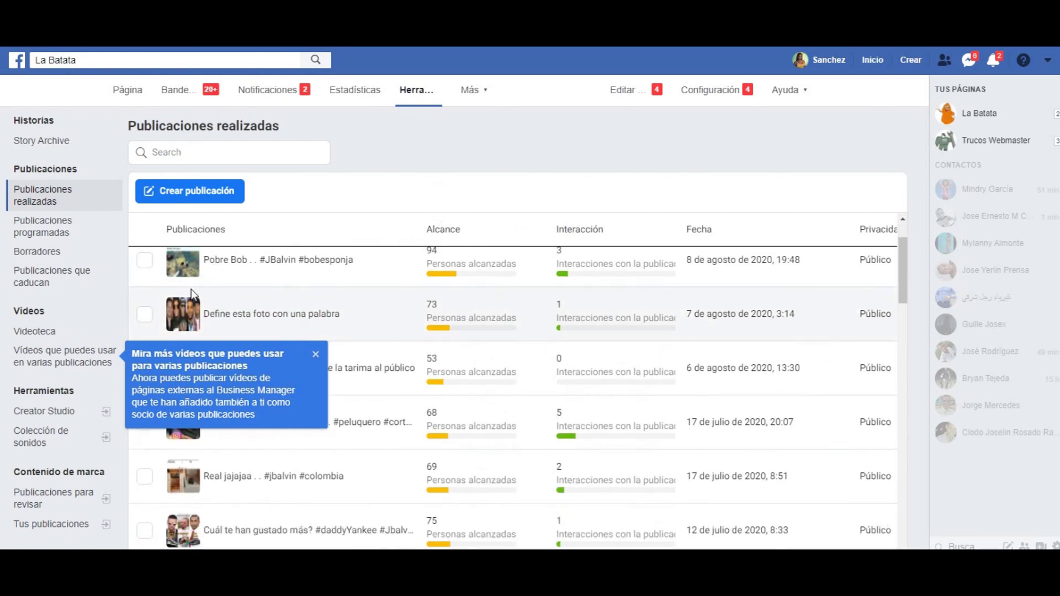
{"action": "left_click", "coordinate": [86, 415]}
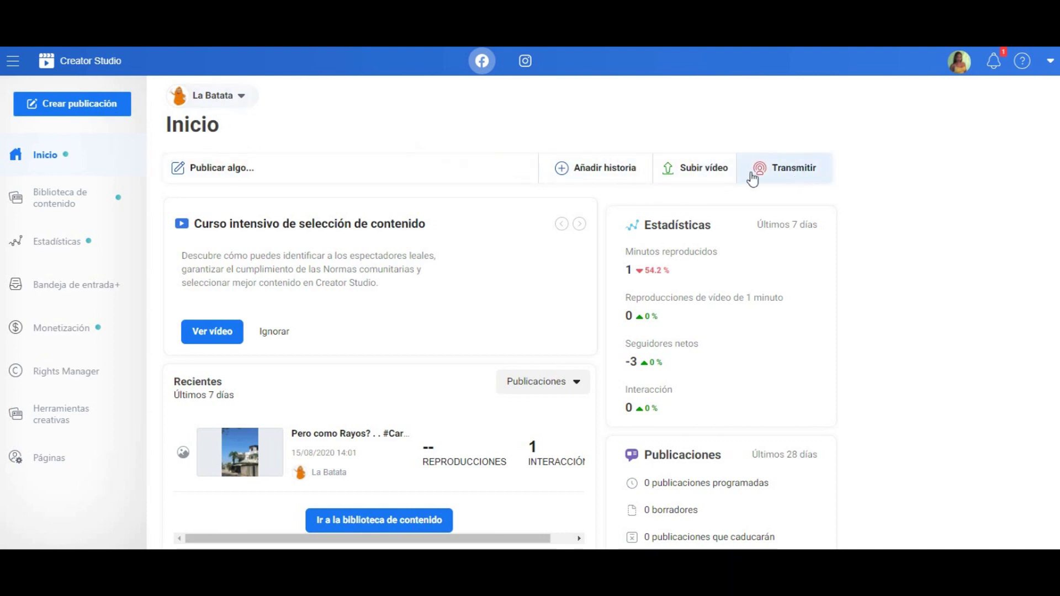
Switch Creator Studio to Instagram and start a new post for the Instagram feed.
{"action": "left_click", "coordinate": [527, 64]}
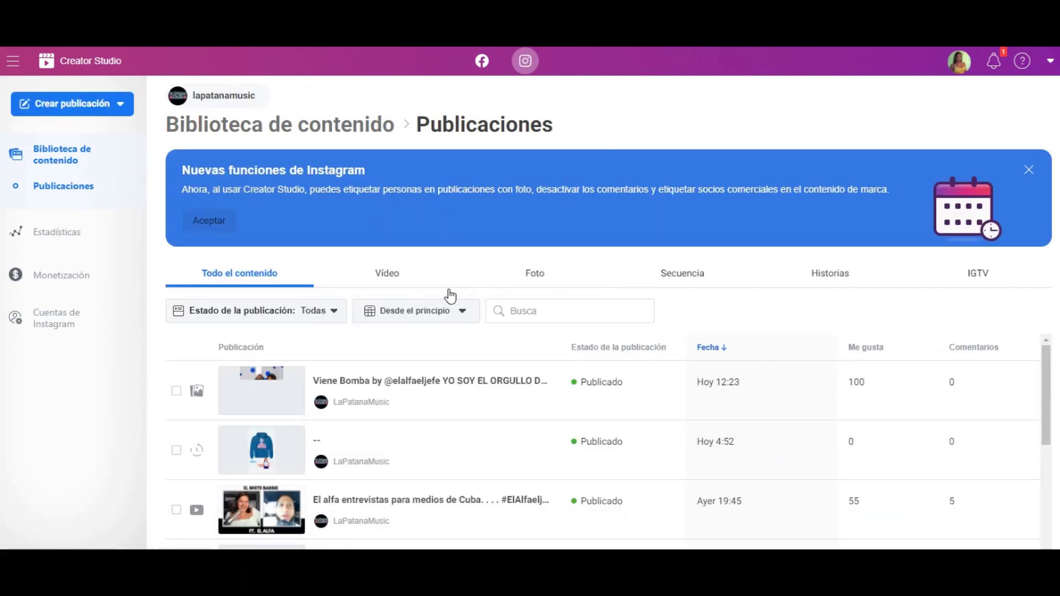
{"action": "scroll", "coordinate": [452, 292], "scroll_direction": "down", "scroll_amount": 1}
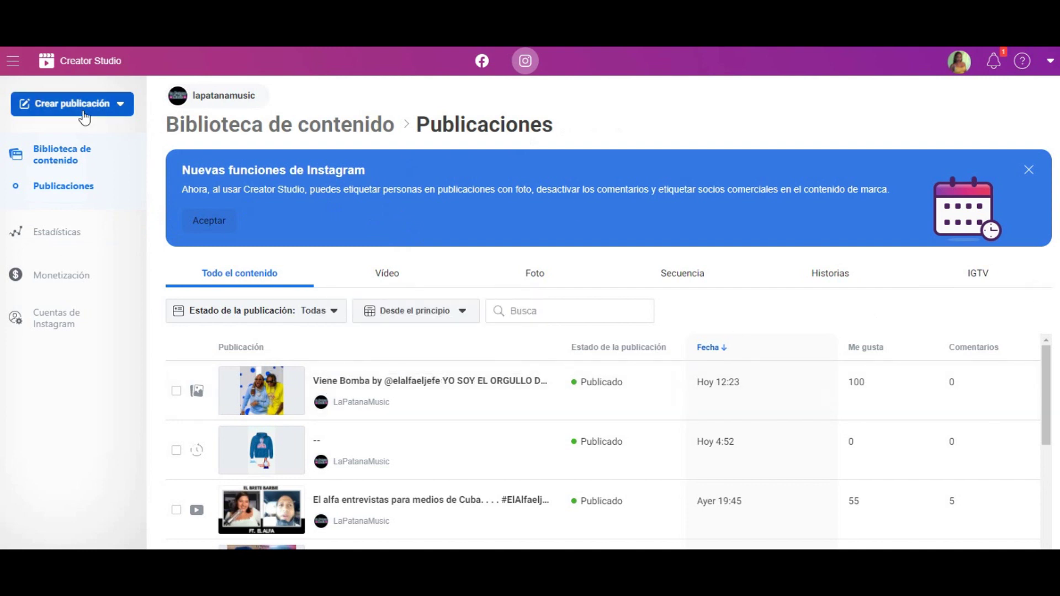
{"action": "left_click", "coordinate": [121, 112]}
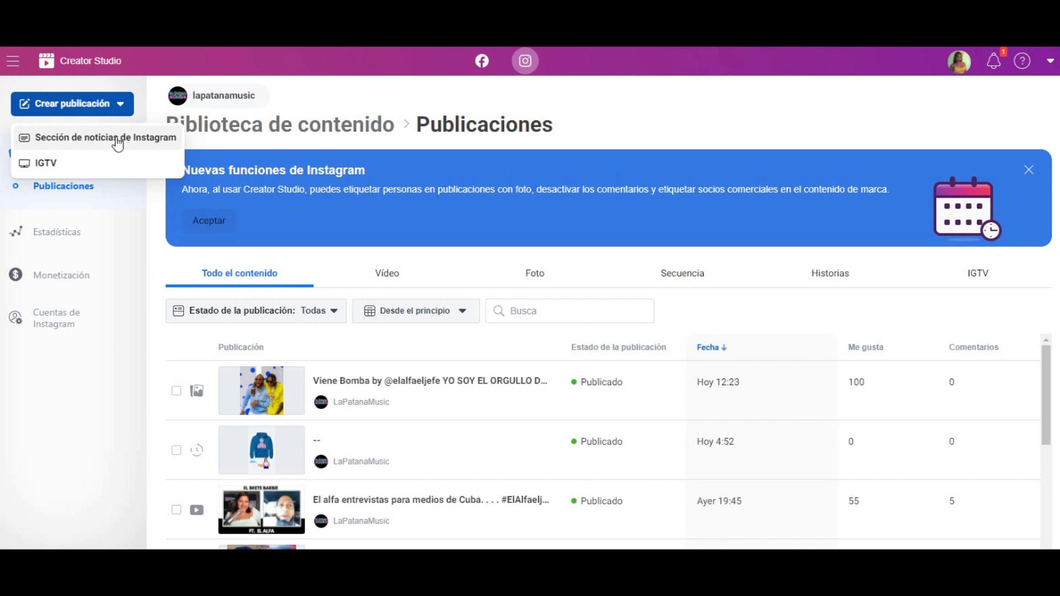
{"action": "left_click", "coordinate": [118, 144]}
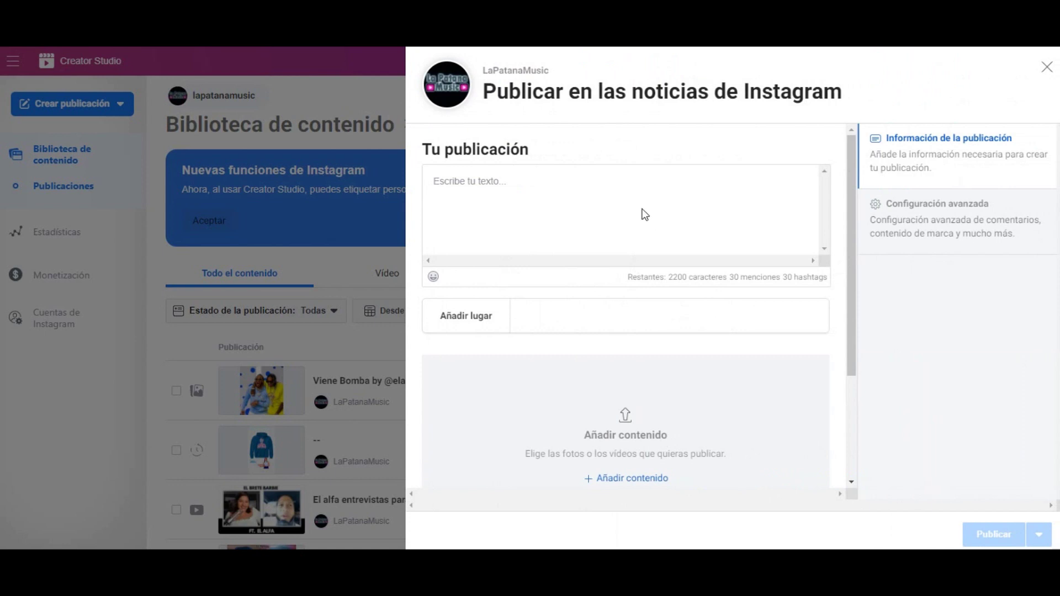
Examine the Instagram post form's text, location, content, and Publicar en Facebook options.
{"action": "left_click", "coordinate": [525, 187]}
{"action": "left_click_drag", "start_coordinate": [852, 230], "coordinate": [849, 349]}
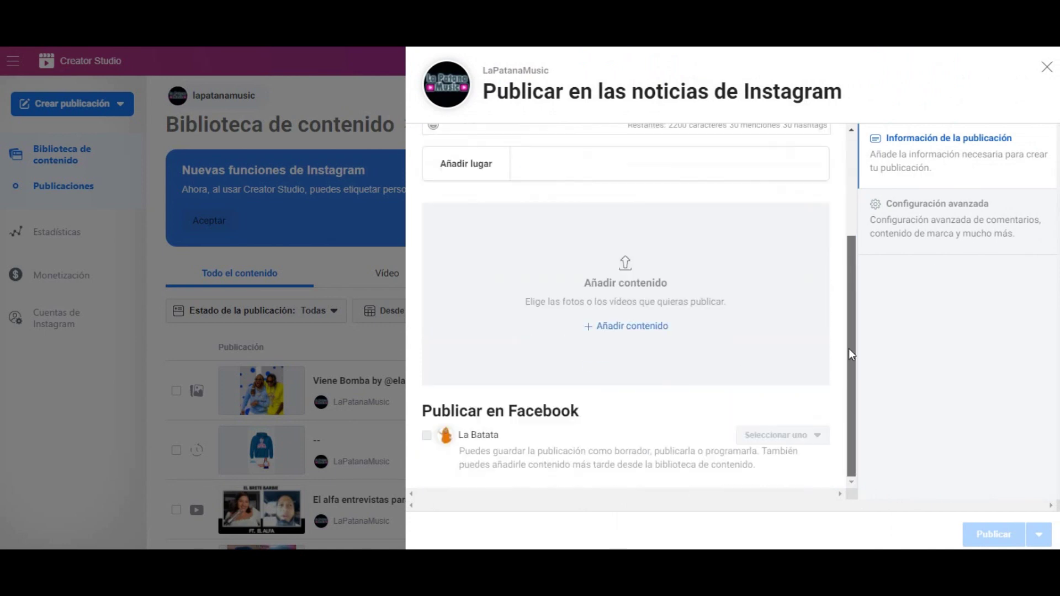
{"action": "mouse_move", "coordinate": [431, 439]}
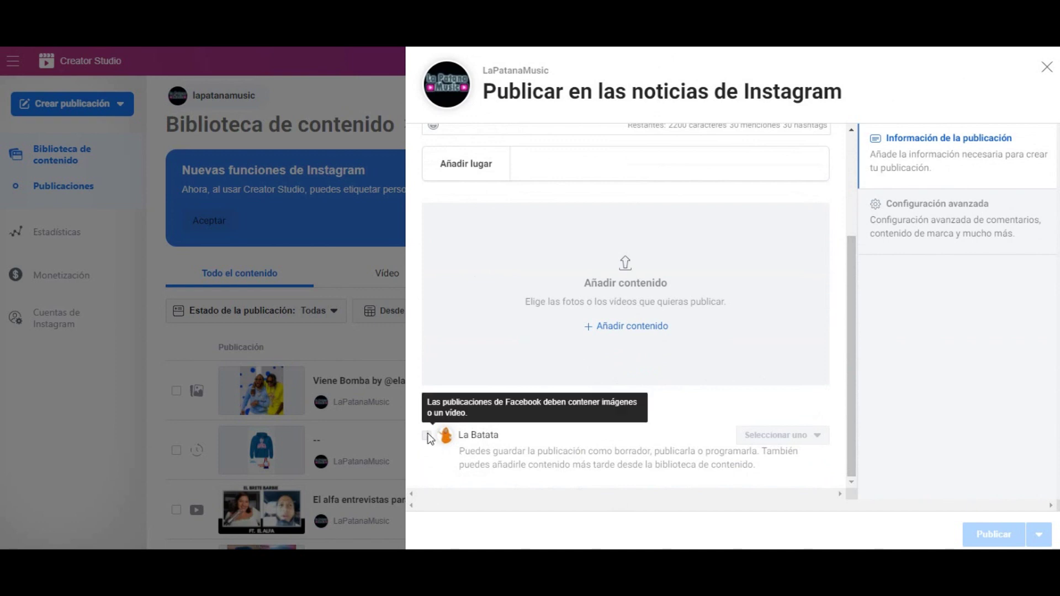
{"action": "left_click_drag", "start_coordinate": [852, 359], "coordinate": [853, 235]}
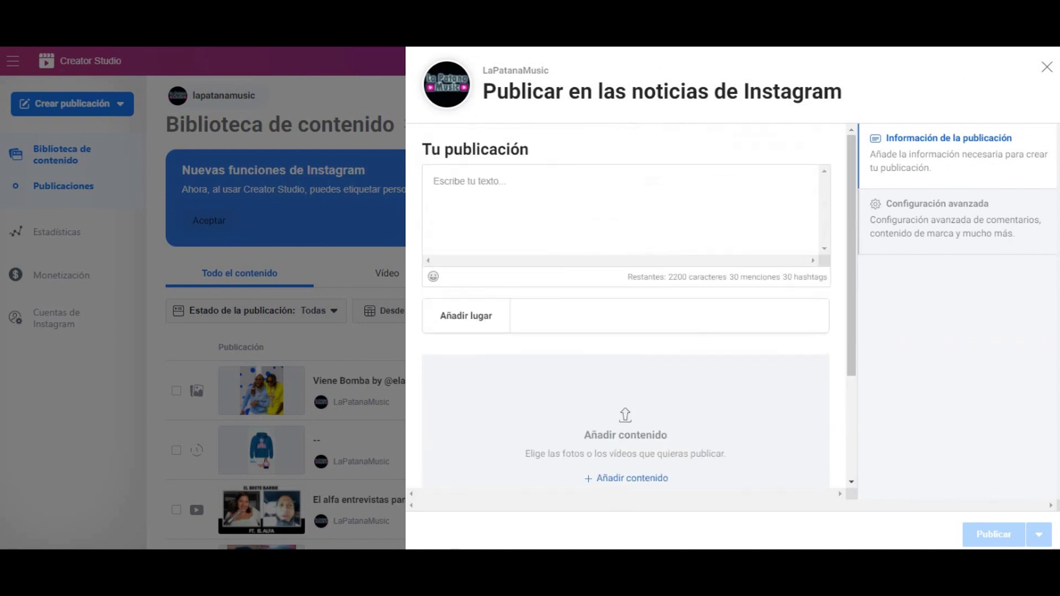
{"action": "left_click", "coordinate": [547, 183]}
{"action": "mouse_move", "coordinate": [852, 205]}
{"action": "left_mouse_down"}
{"action": "mouse_move", "coordinate": [847, 336]}
{"action": "mouse_move", "coordinate": [843, 200]}
{"action": "left_mouse_up"}
{"action": "mouse_move", "coordinate": [850, 178]}
{"action": "left_mouse_down"}
{"action": "mouse_move", "coordinate": [852, 323]}
{"action": "mouse_move", "coordinate": [859, 227]}
{"action": "mouse_move", "coordinate": [842, 177]}
{"action": "left_mouse_up"}
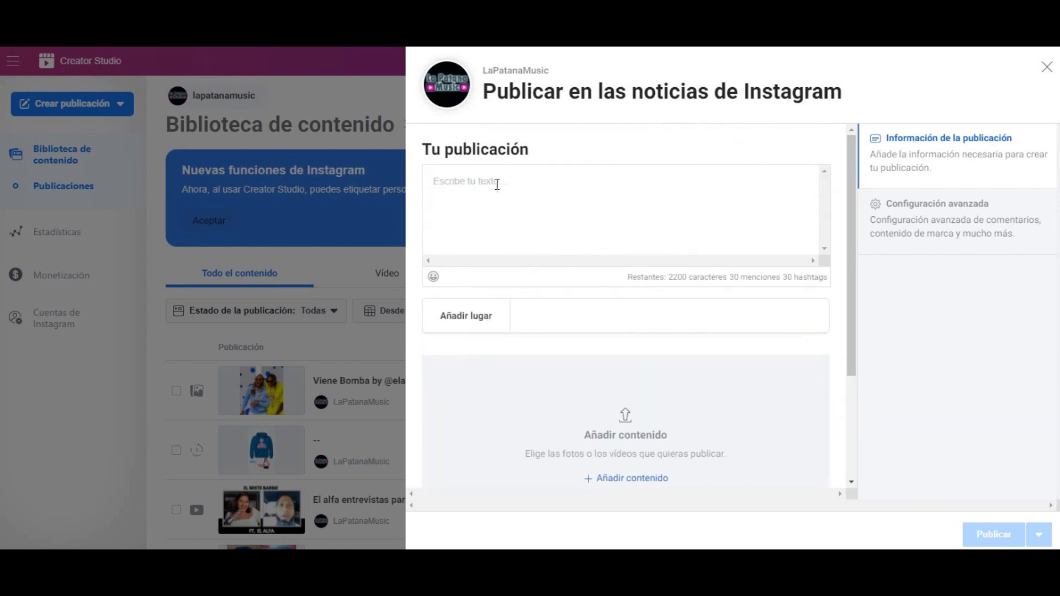